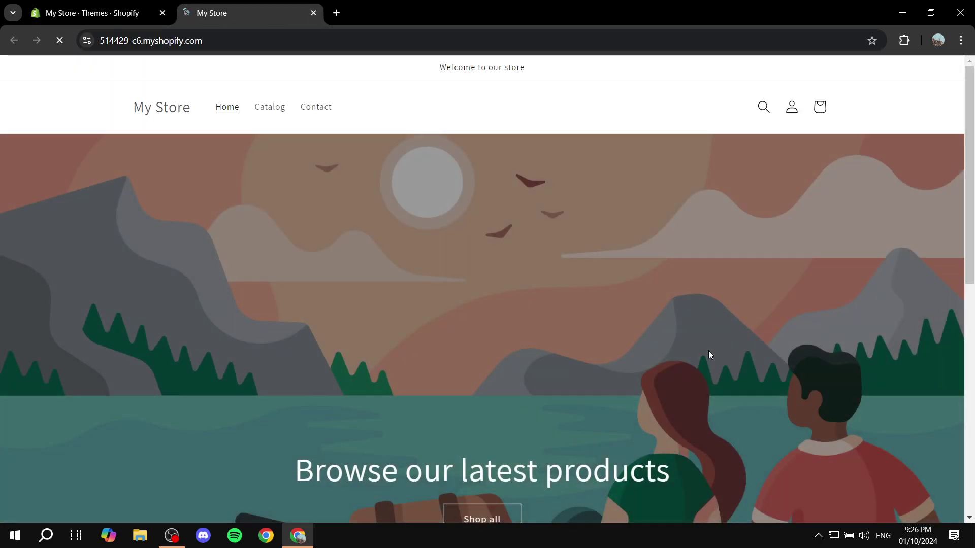
Open the Red product from Featured products and review its Dhs. 89.00 price, quantity and purchase options.
{"action": "scroll", "coordinate": [457, 292], "scroll_direction": "down", "scroll_amount": 10}
{"action": "left_click", "coordinate": [285, 294]}
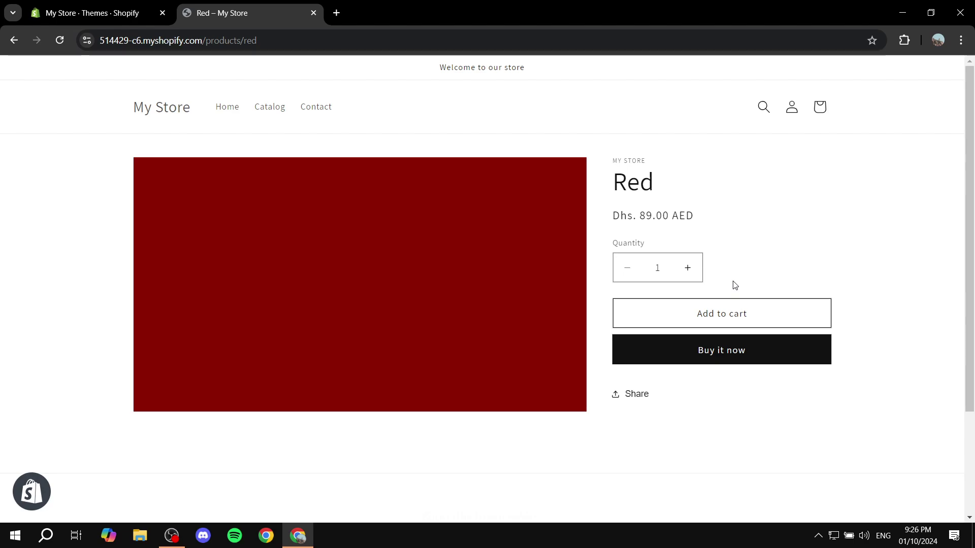
{"action": "scroll", "coordinate": [794, 311], "scroll_direction": "down", "scroll_amount": 2}
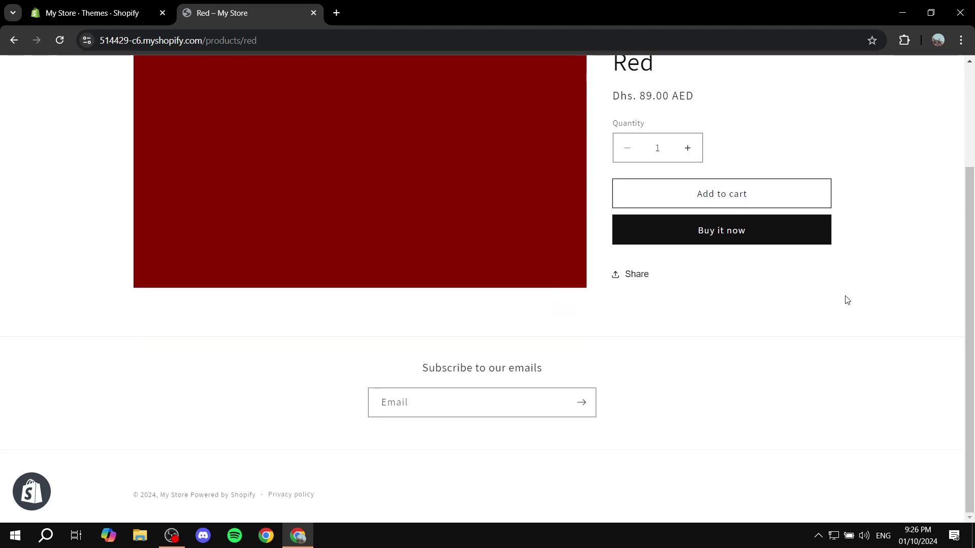
{"action": "scroll", "coordinate": [847, 300], "scroll_direction": "up", "scroll_amount": 2}
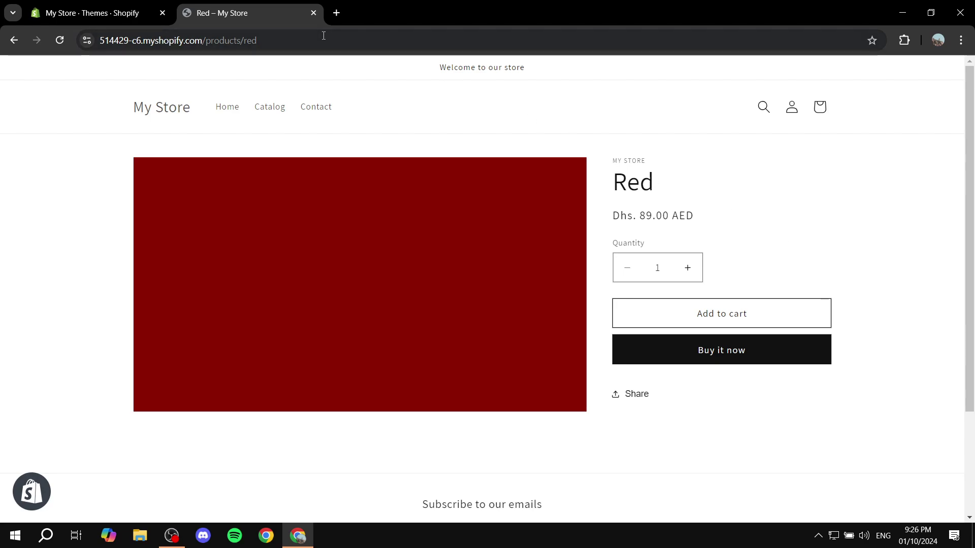
Return to the Shopify admin and browse all recommended apps.
{"action": "left_click", "coordinate": [314, 14]}
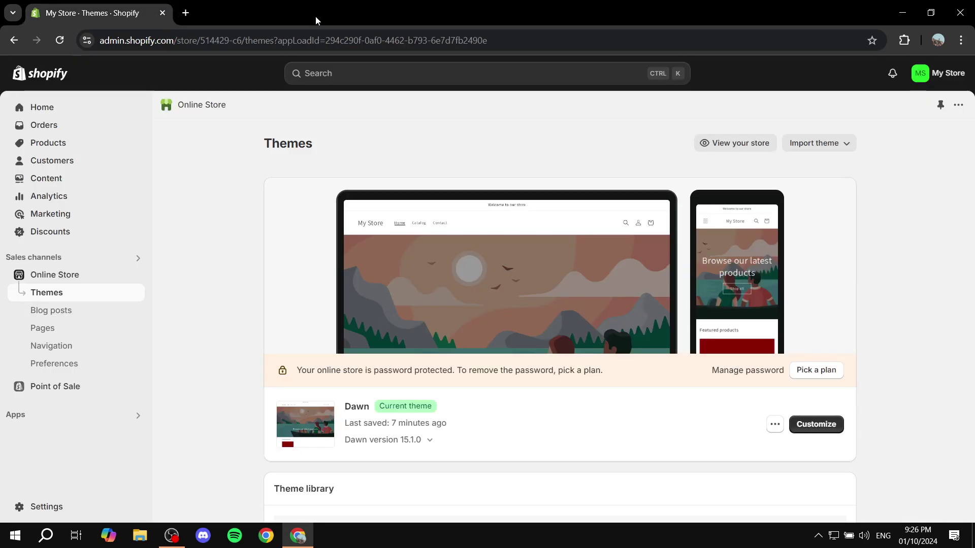
{"action": "left_click", "coordinate": [79, 423]}
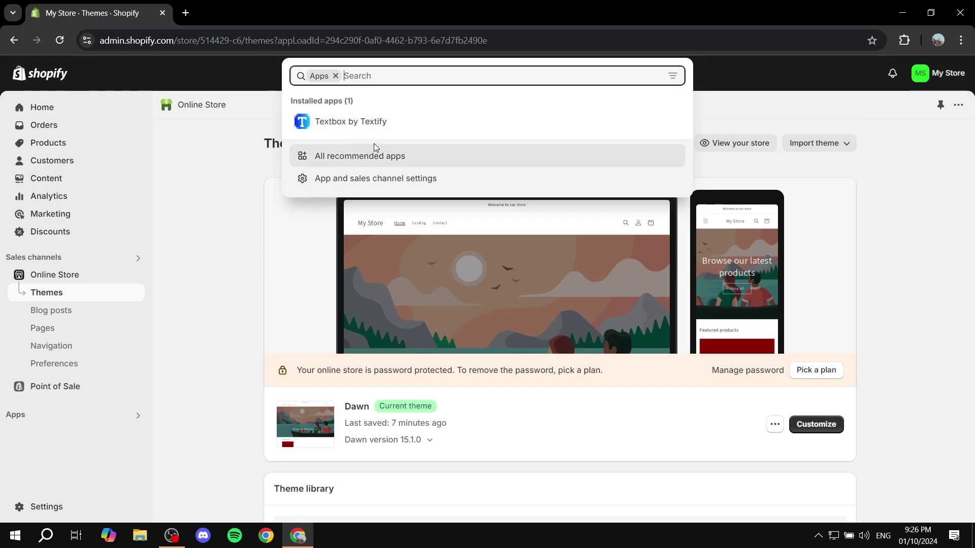
{"action": "left_click", "coordinate": [356, 161]}
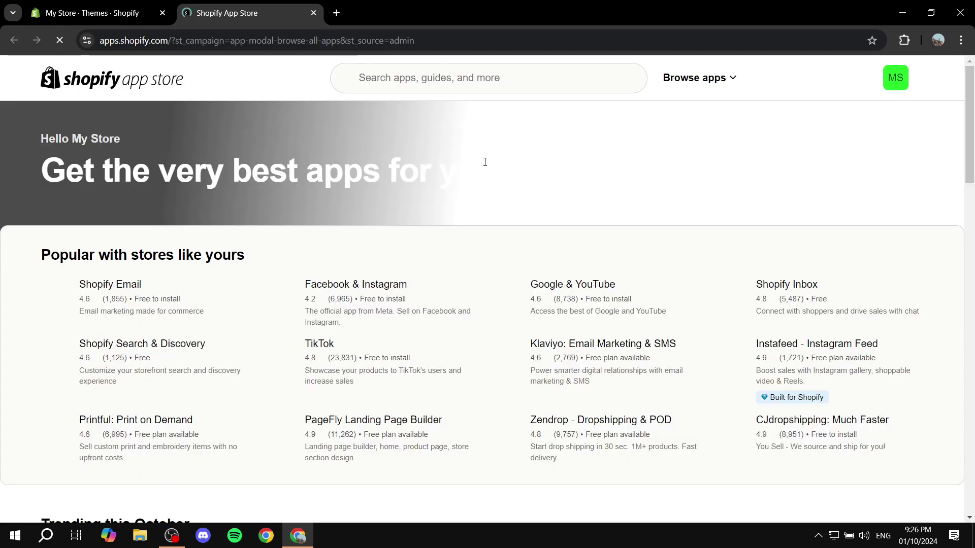
Search the App Store for textbox, open Textbox & Textfield by Textify, and check its $2.99/month price.
{"action": "left_click", "coordinate": [424, 87]}
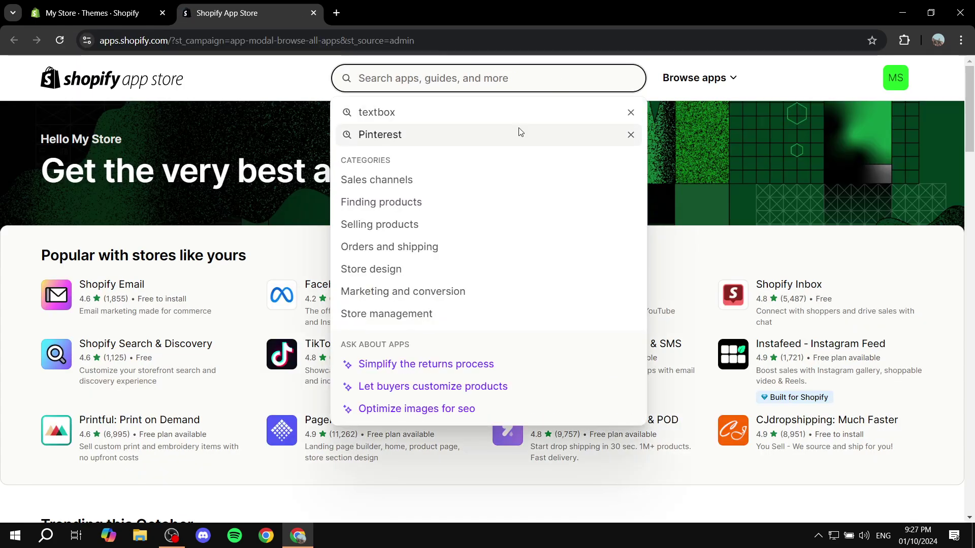
{"action": "left_click", "coordinate": [394, 113]}
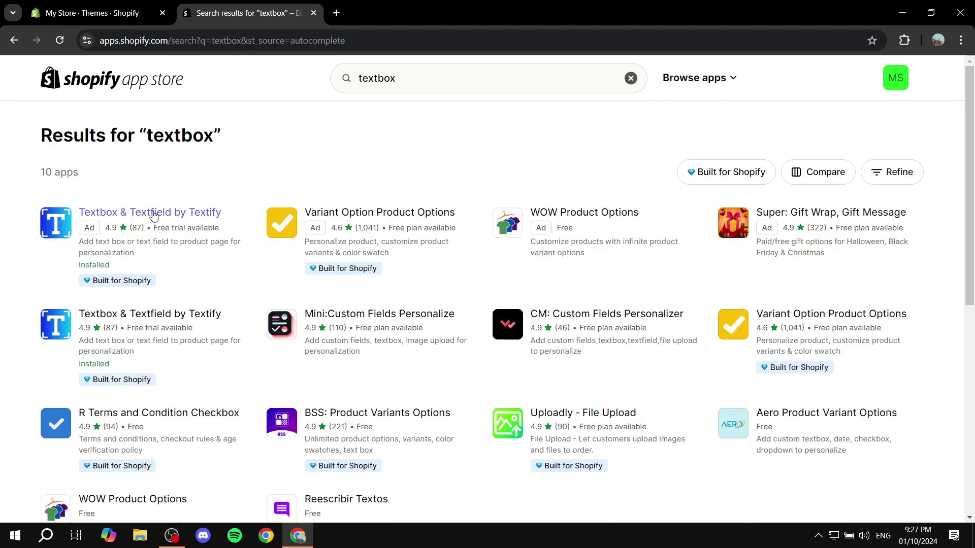
{"action": "left_click", "coordinate": [117, 226]}
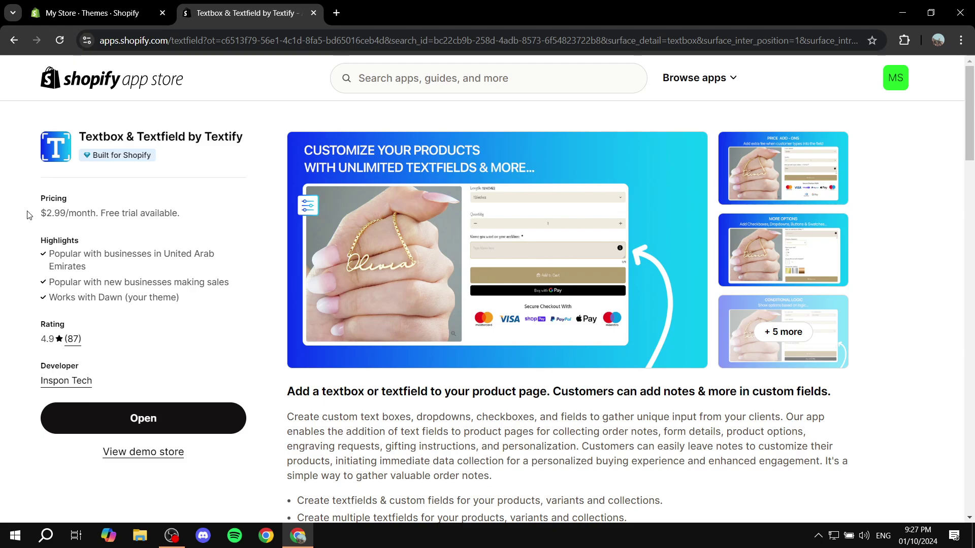
{"action": "left_click_drag", "start_coordinate": [40, 219], "coordinate": [92, 216]}
{"action": "left_click", "coordinate": [102, 230]}
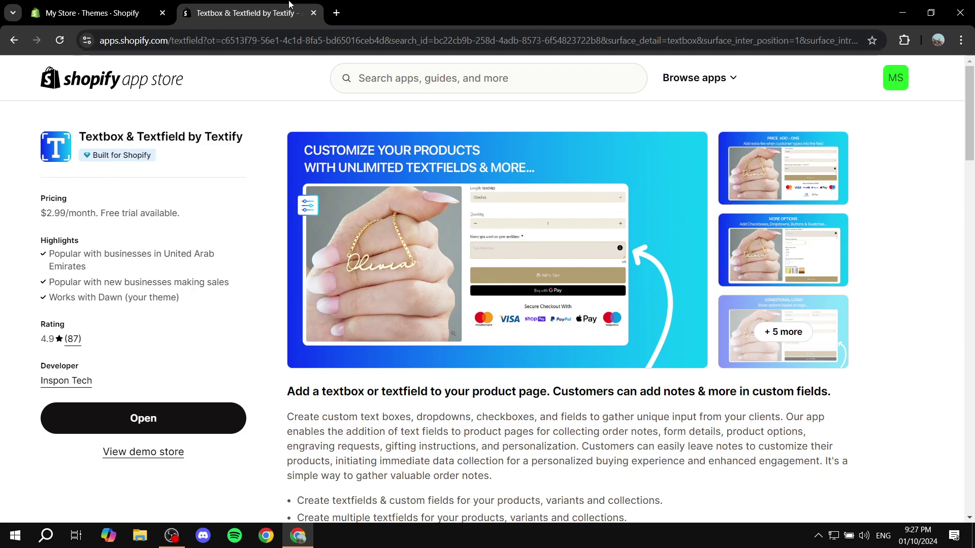
{"action": "left_click", "coordinate": [313, 13]}
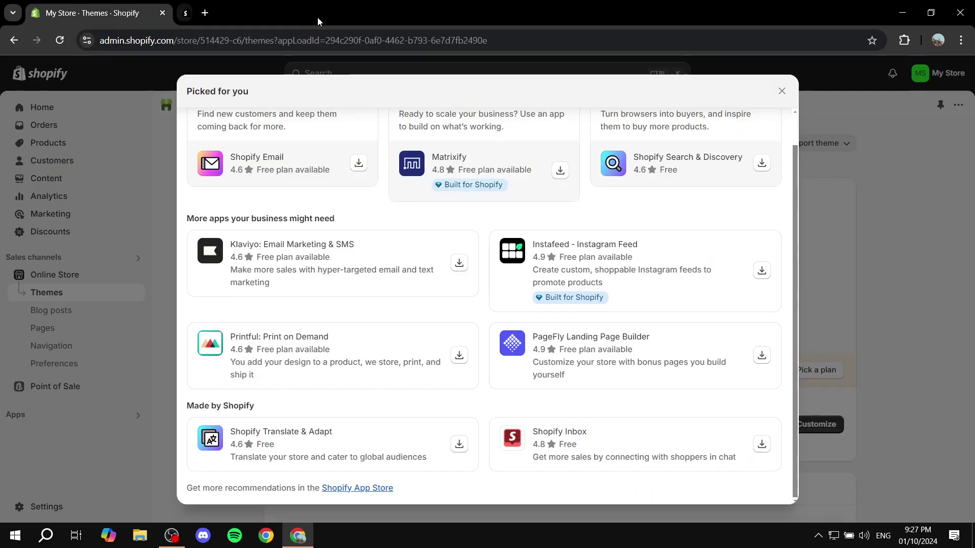
Dismiss the app recommendations, confirm the Textbox app embed is on, and preview the Red product via Catalog.
{"action": "left_click", "coordinate": [801, 204]}
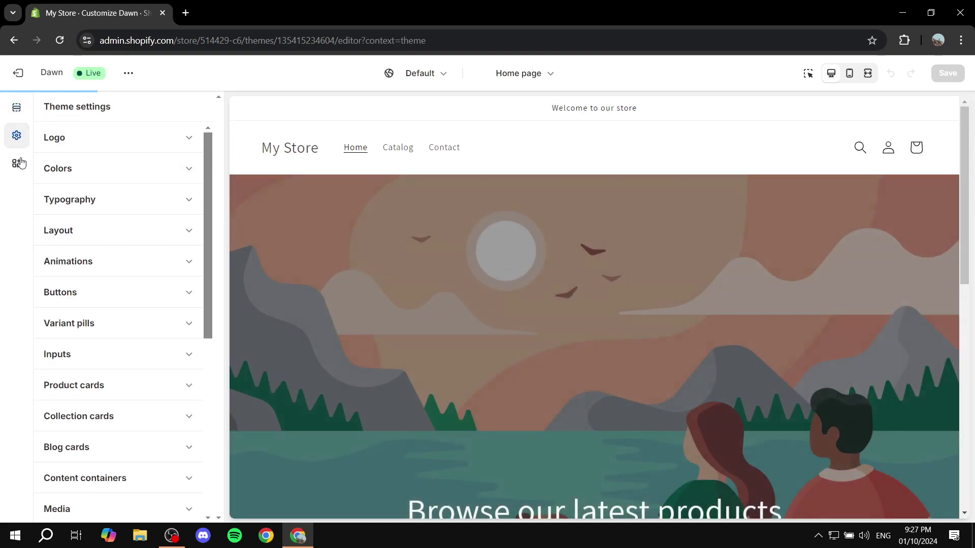
{"action": "left_click", "coordinate": [19, 162]}
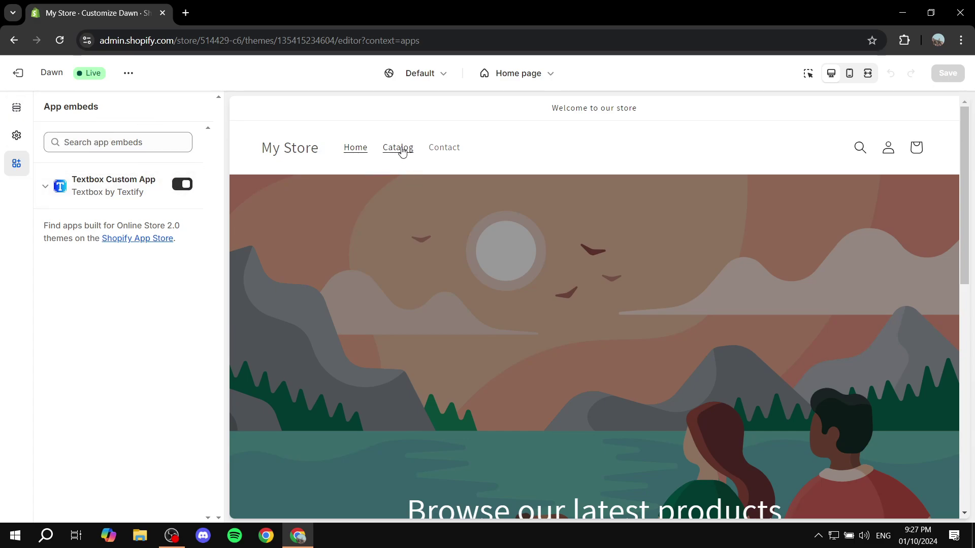
{"action": "left_click", "coordinate": [430, 169]}
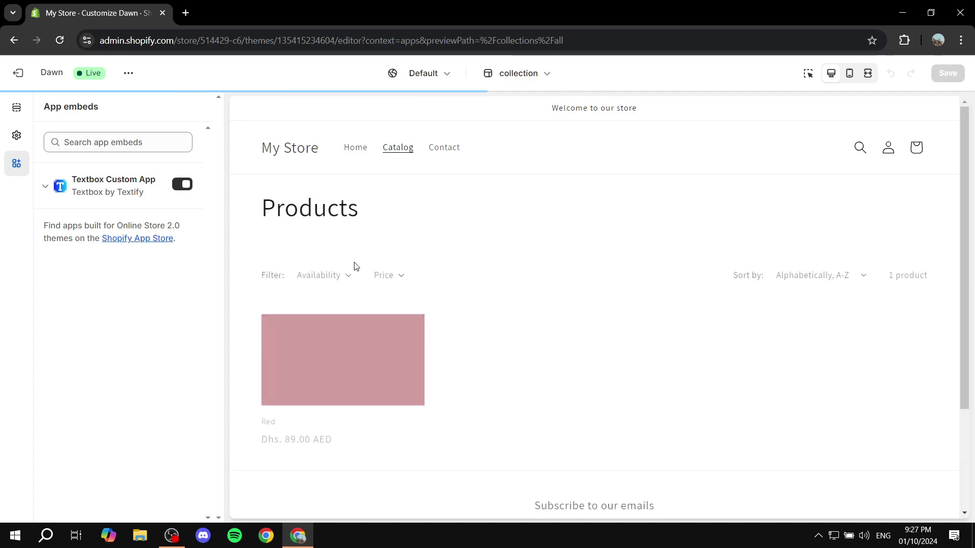
{"action": "left_click", "coordinate": [349, 307]}
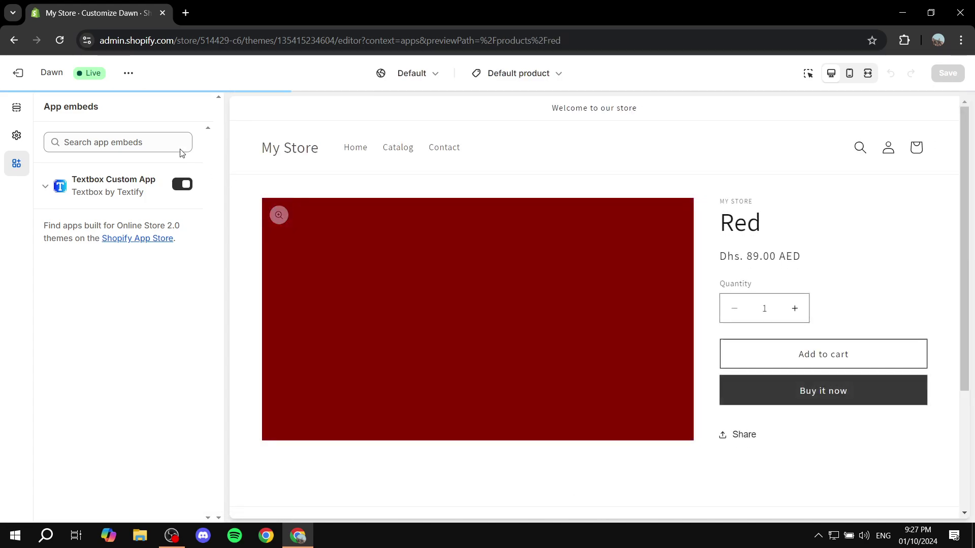
Remove the existing Textbox block from the product template's blocks.
{"action": "left_click", "coordinate": [16, 108]}
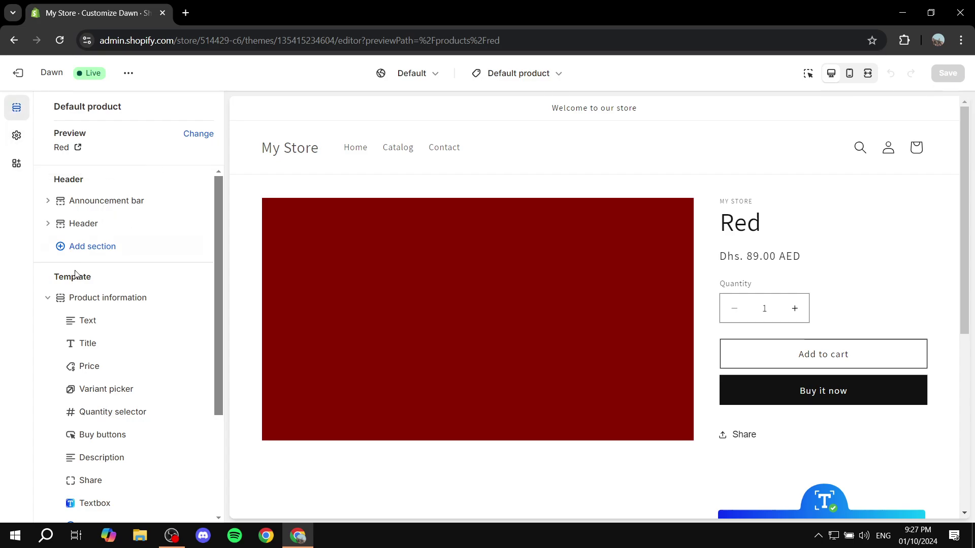
{"action": "scroll", "coordinate": [81, 295], "scroll_direction": "down", "scroll_amount": 2}
{"action": "mouse_move", "coordinate": [118, 363]}
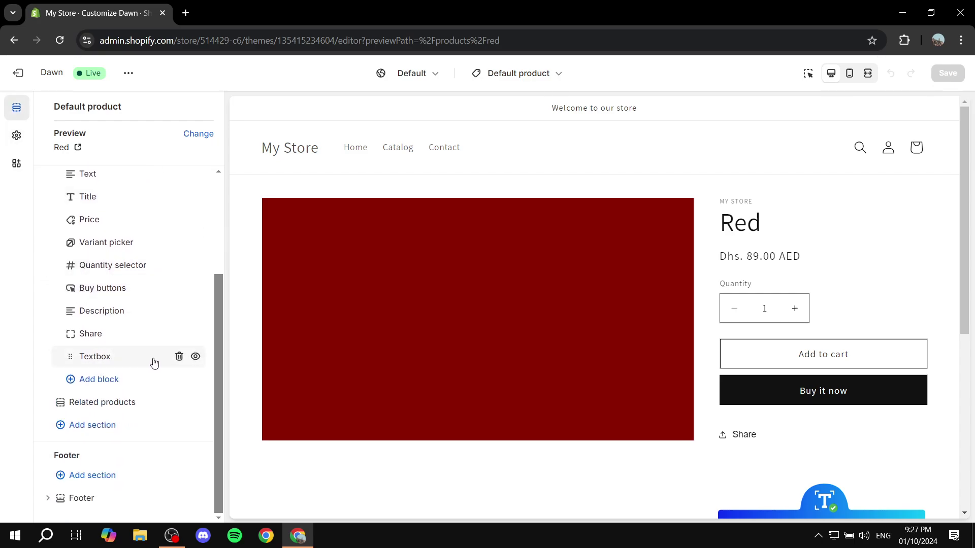
{"action": "left_click", "coordinate": [179, 356]}
{"action": "scroll", "coordinate": [124, 315], "scroll_direction": "up", "scroll_amount": 1}
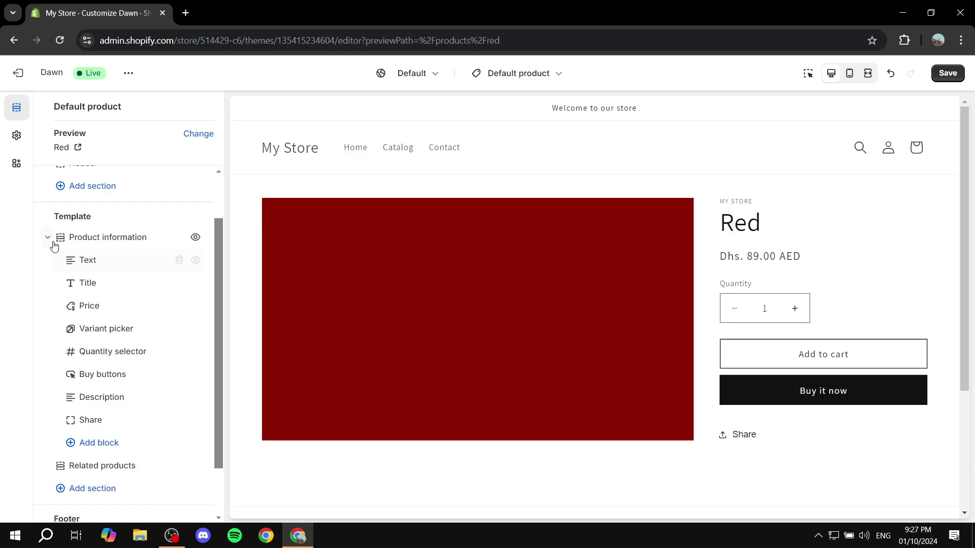
Add a new Textbox app block, place it below Buy buttons, and save the theme.
{"action": "left_click", "coordinate": [92, 443]}
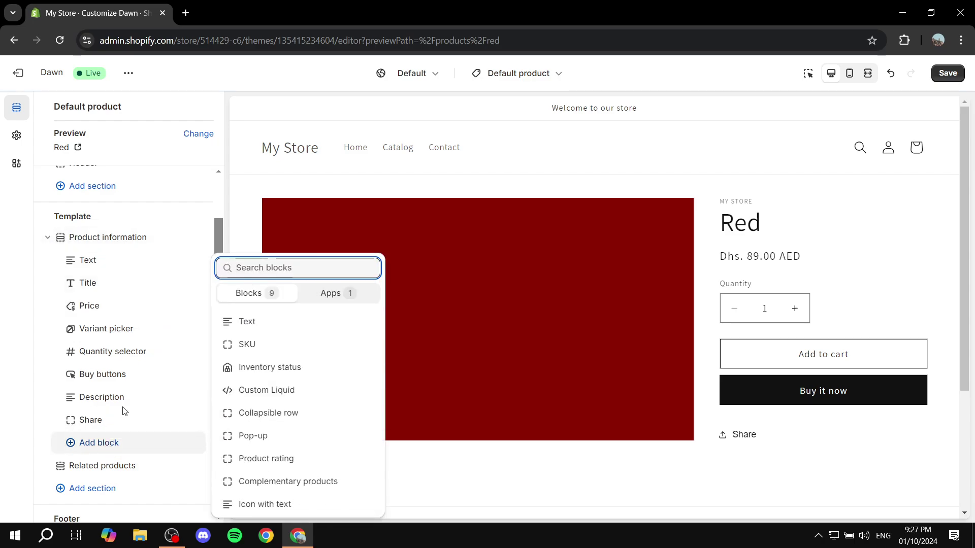
{"action": "left_click", "coordinate": [370, 299]}
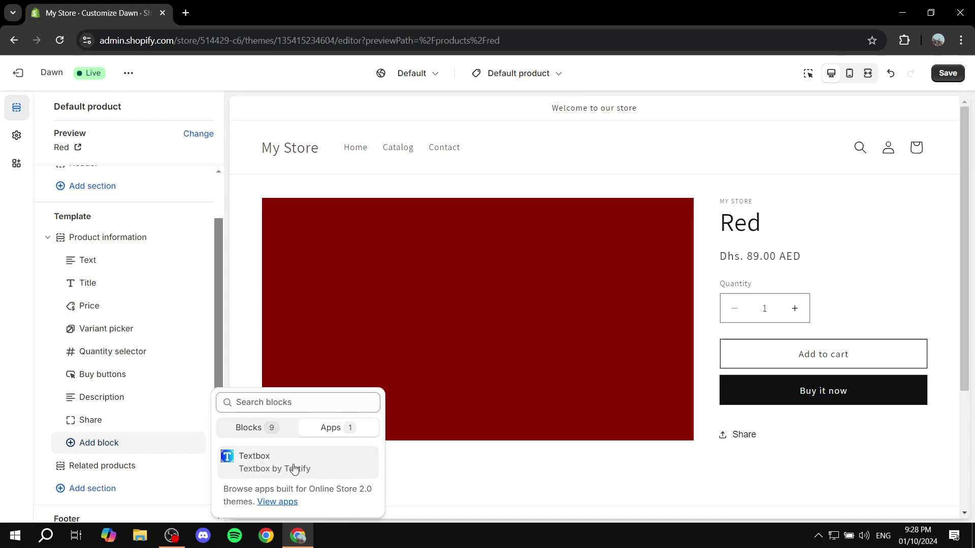
{"action": "left_click", "coordinate": [293, 458]}
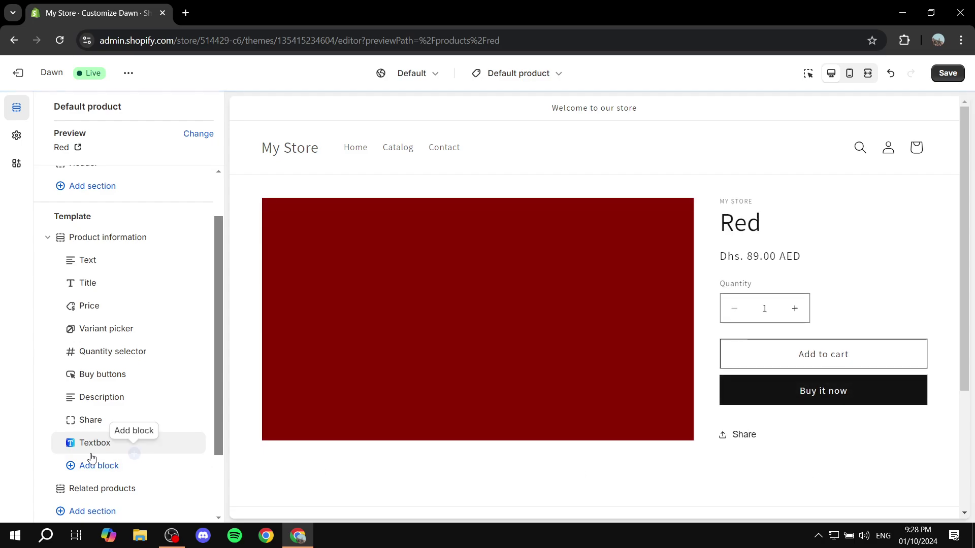
{"action": "left_click_drag", "start_coordinate": [67, 447], "coordinate": [66, 396]}
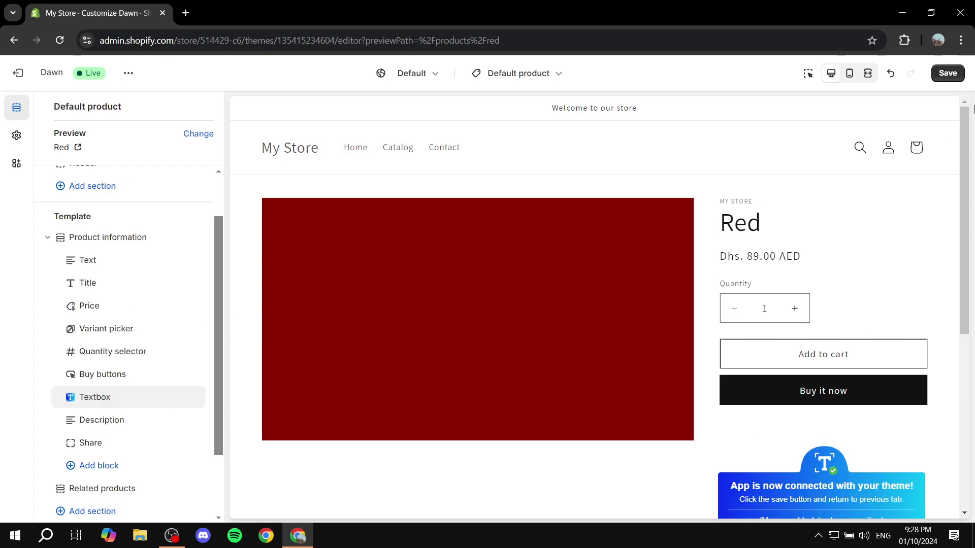
{"action": "left_click", "coordinate": [941, 81]}
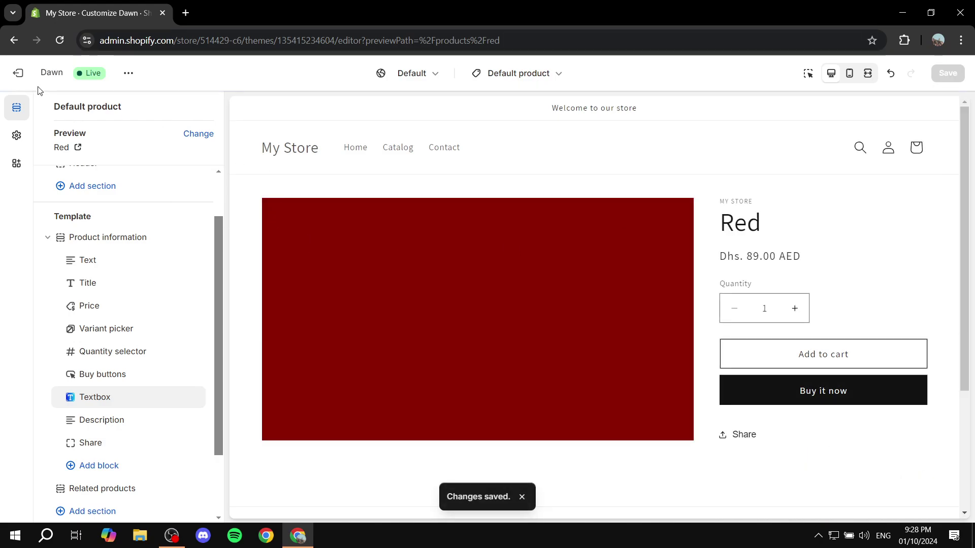
Open Textbox by Textify from installed apps and create a new Product options field.
{"action": "left_click", "coordinate": [16, 73]}
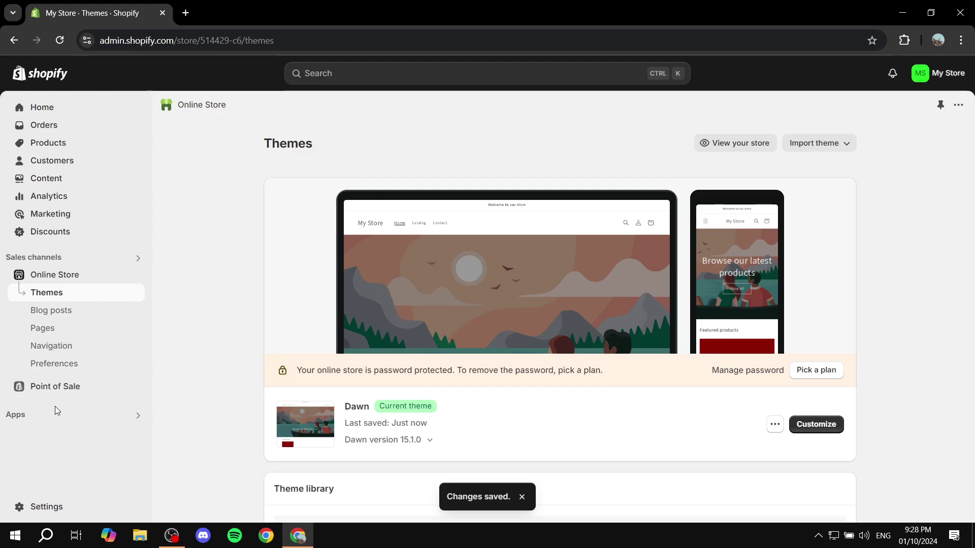
{"action": "left_click", "coordinate": [51, 416]}
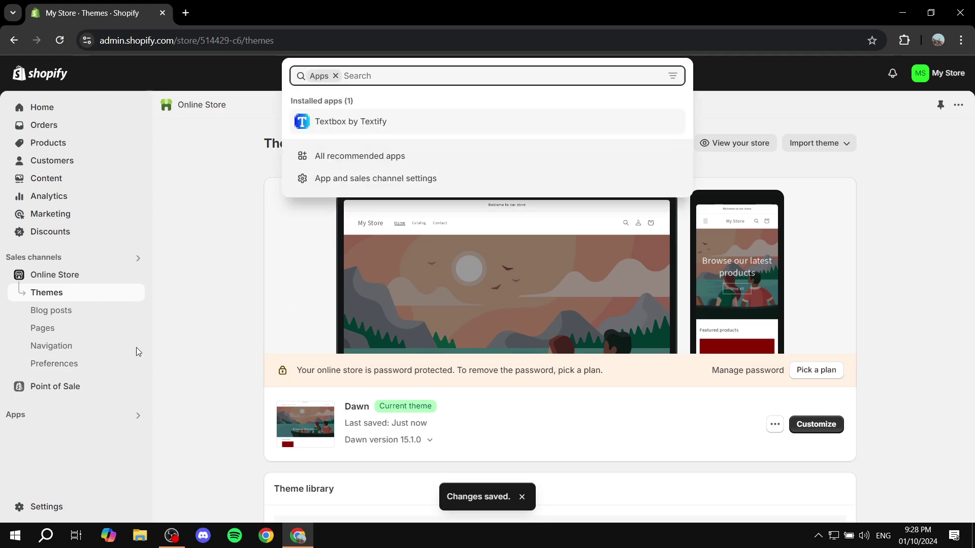
{"action": "left_click", "coordinate": [345, 125]}
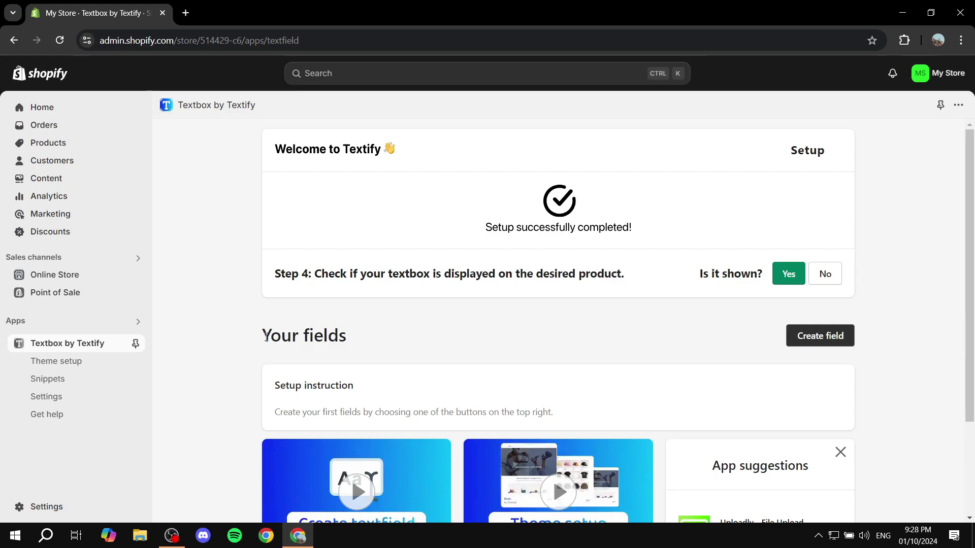
{"action": "triple_click", "coordinate": [387, 334]}
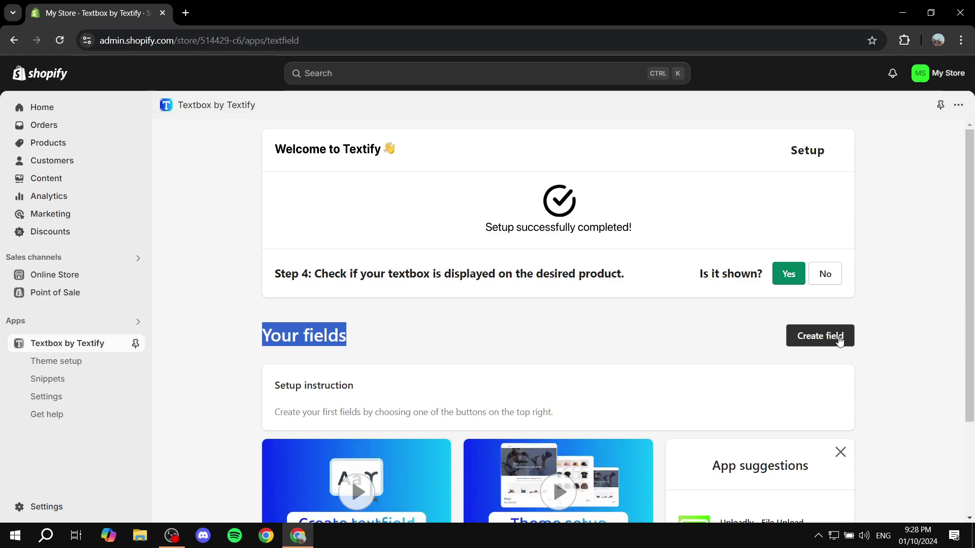
{"action": "left_click", "coordinate": [837, 341]}
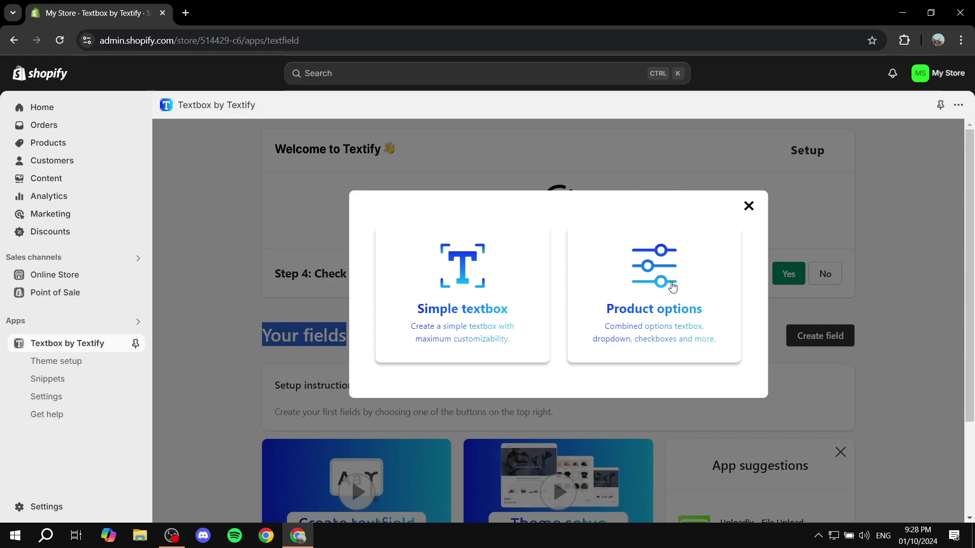
{"action": "left_click", "coordinate": [669, 285]}
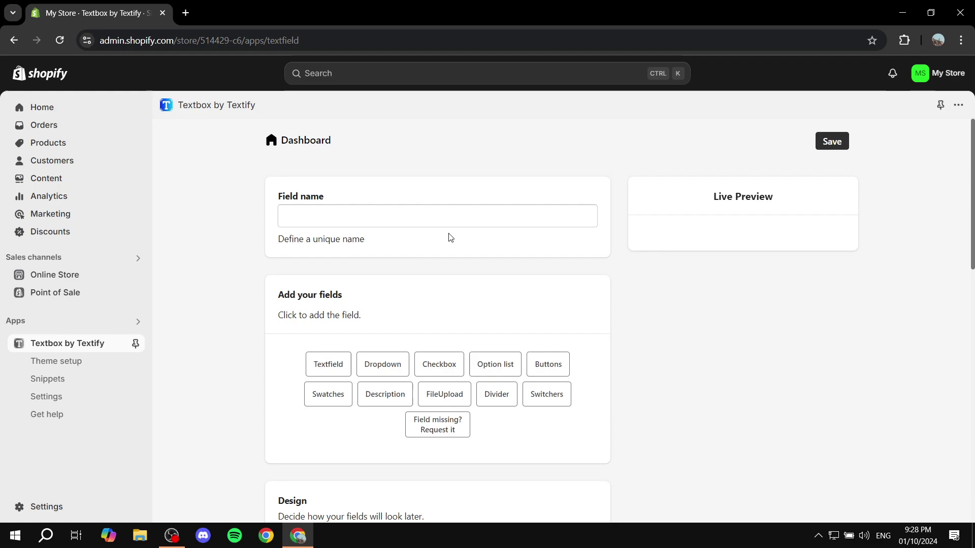
Enter 'Test Checkbox' as the field name using the browser's autofill suggestion.
{"action": "left_click", "coordinate": [432, 218]}
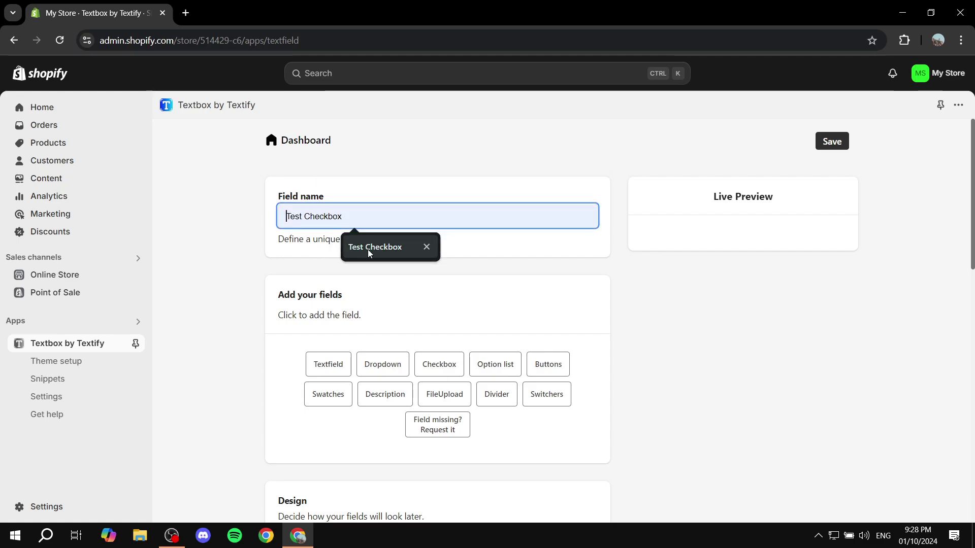
{"action": "left_click", "coordinate": [408, 248]}
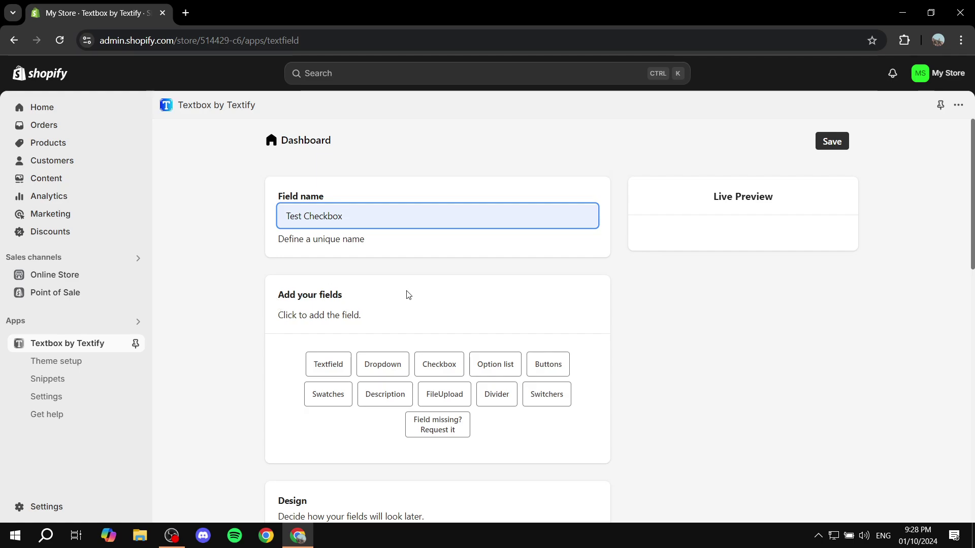
{"action": "scroll", "coordinate": [408, 295], "scroll_direction": "down", "scroll_amount": 3}
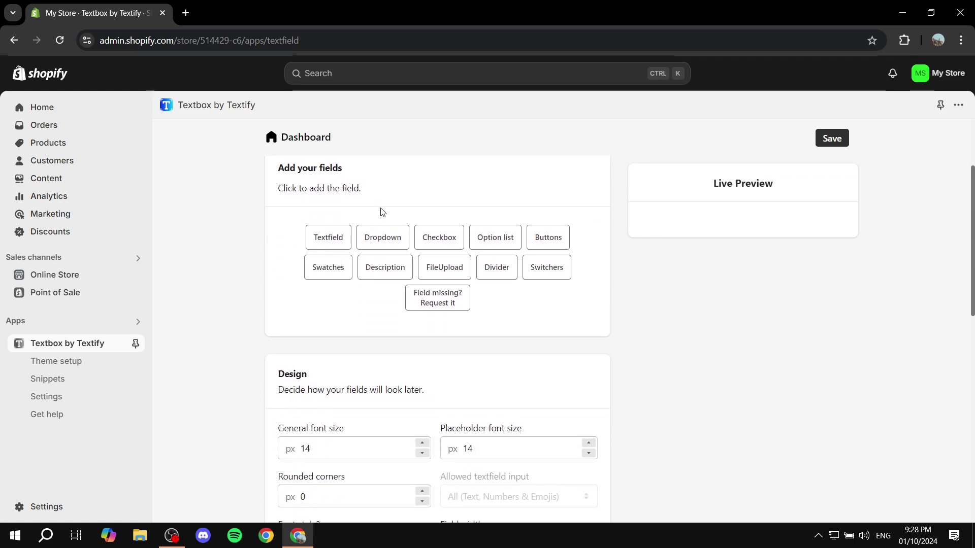
{"action": "scroll", "coordinate": [455, 208], "scroll_direction": "up", "scroll_amount": 2}
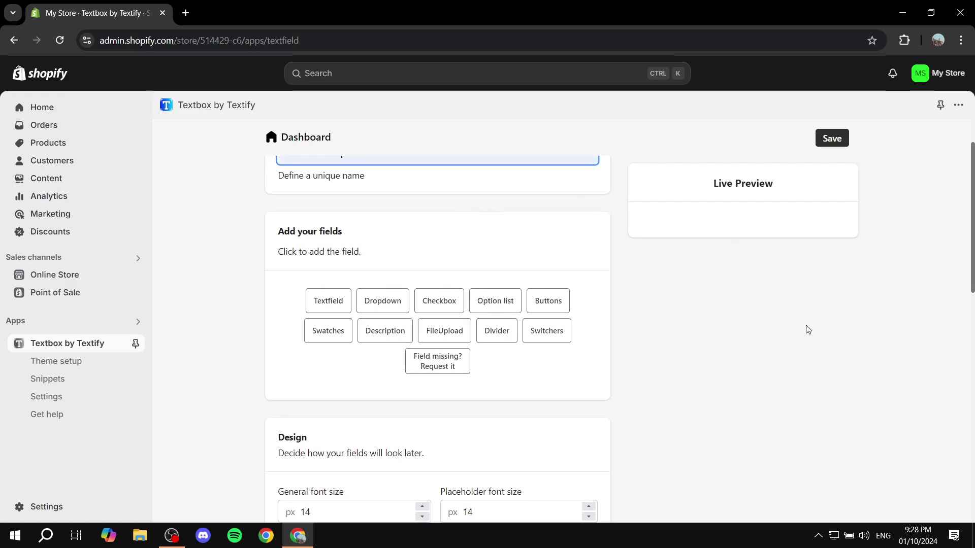
Add a Checkbox field showing 'Please tick the box:' and look over its settings panel.
{"action": "left_click", "coordinate": [453, 305]}
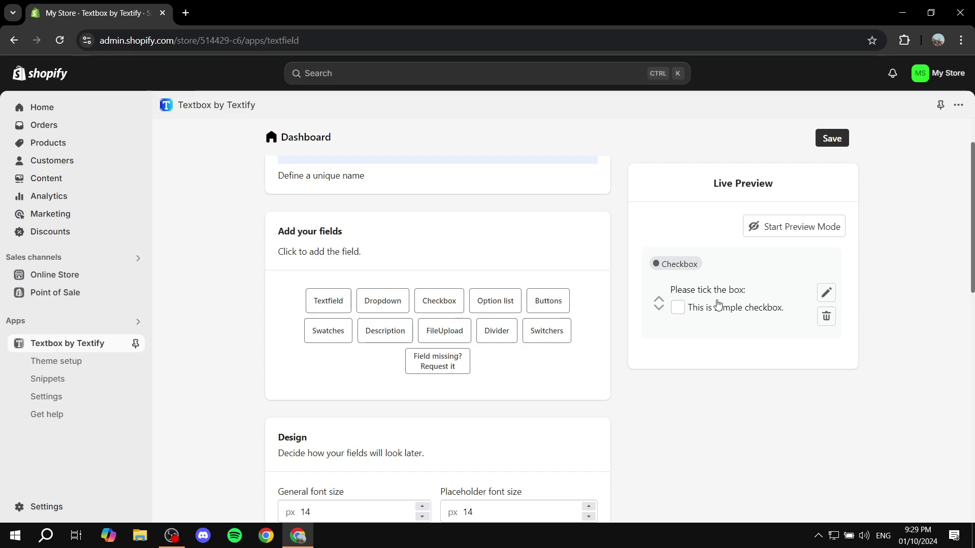
{"action": "left_click", "coordinate": [826, 295]}
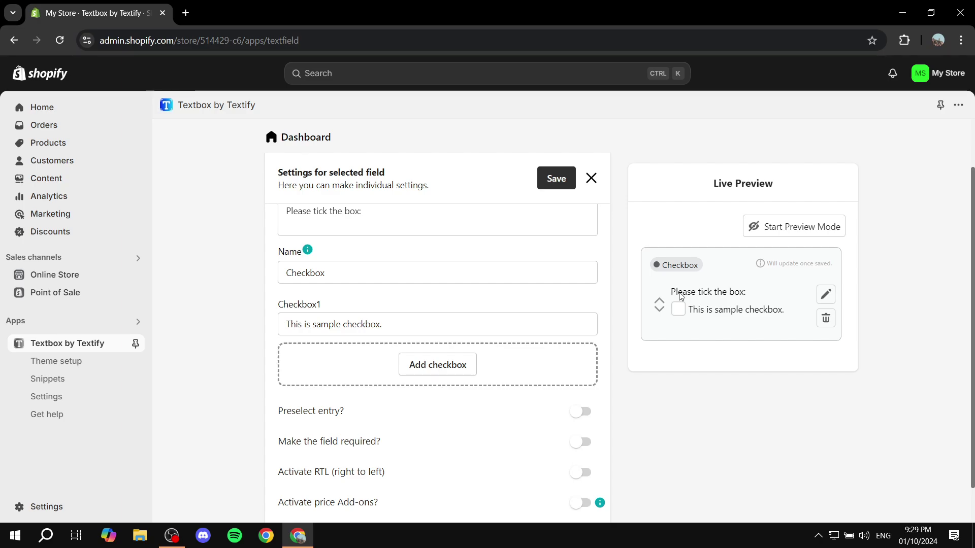
{"action": "scroll", "coordinate": [395, 295], "scroll_direction": "up", "scroll_amount": 2}
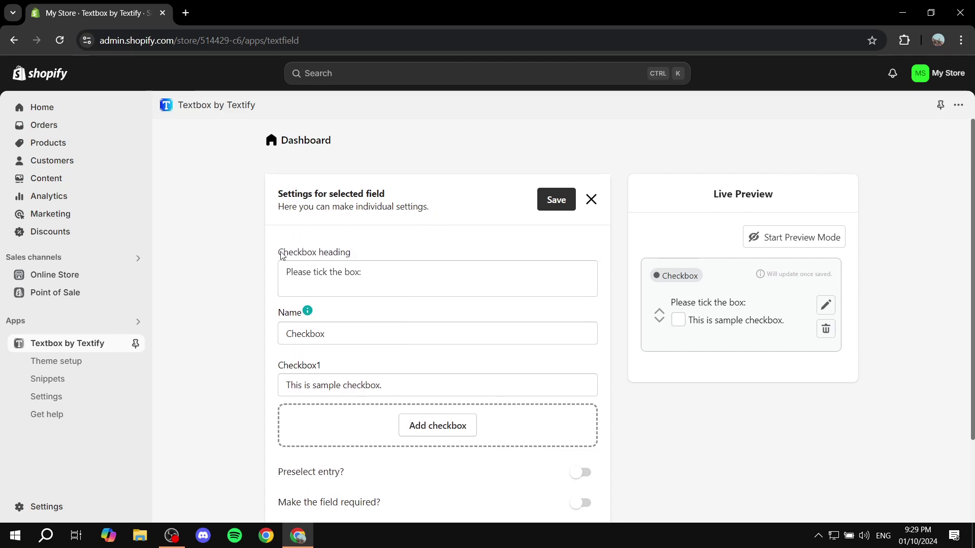
{"action": "left_click_drag", "start_coordinate": [282, 254], "coordinate": [364, 250]}
{"action": "left_click", "coordinate": [386, 262]}
{"action": "left_click_drag", "start_coordinate": [274, 315], "coordinate": [332, 310]}
{"action": "left_click", "coordinate": [392, 263]}
{"action": "left_click_drag", "start_coordinate": [768, 303], "coordinate": [721, 308]}
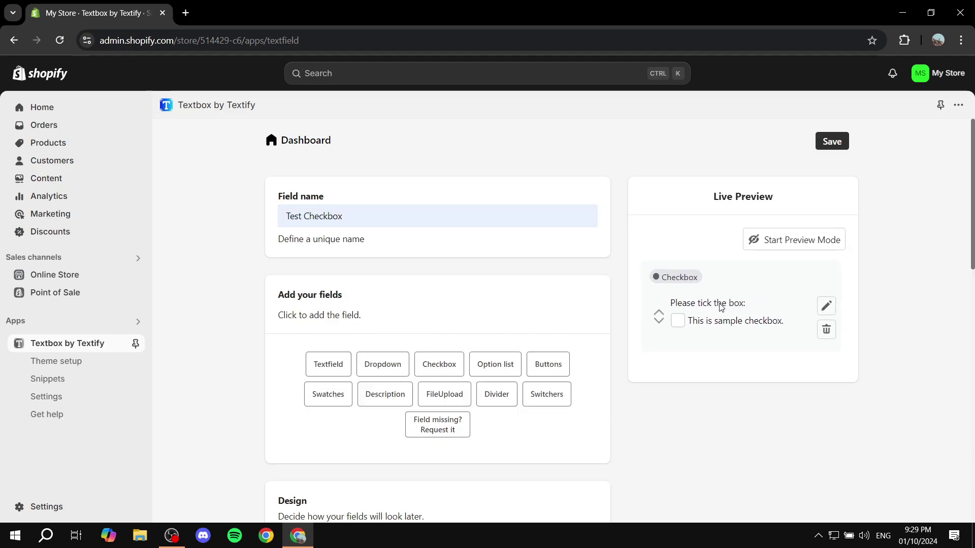
Change the checkbox heading to 'CHANGE THIS TEXT'.
{"action": "left_click", "coordinate": [826, 305]}
{"action": "left_click", "coordinate": [307, 284]}
{"action": "key", "text": "ctrl+a"}
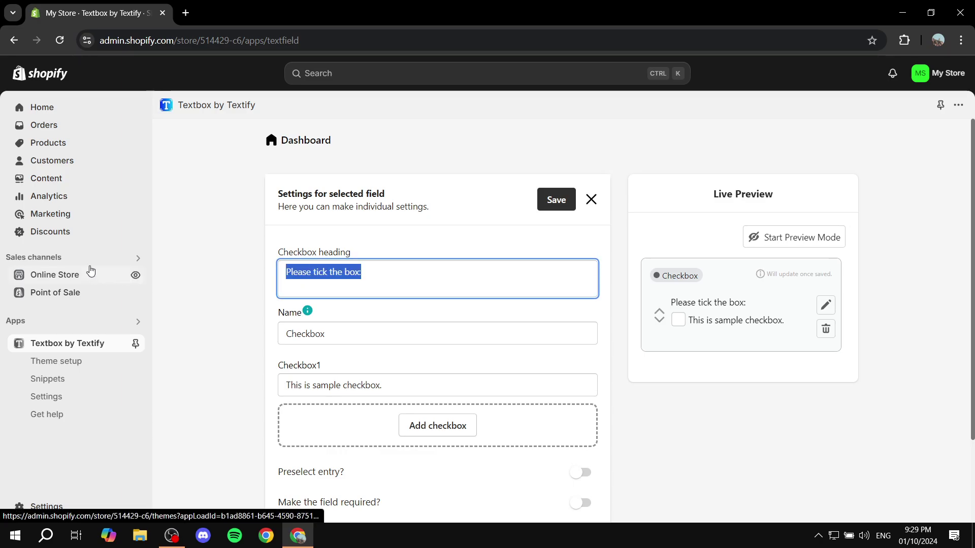
{"action": "type", "text": "cHANGE "}
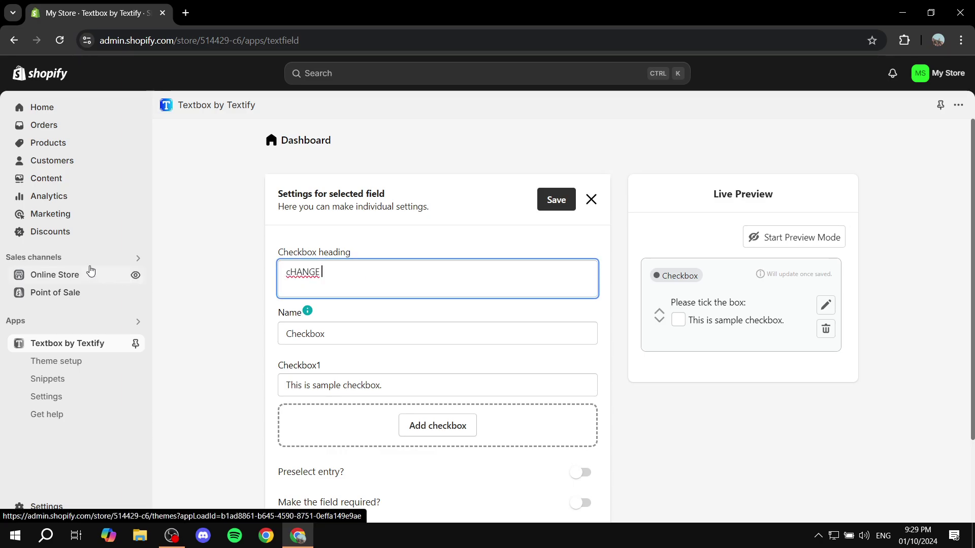
{"action": "type", "text": "THIS TEXT"}
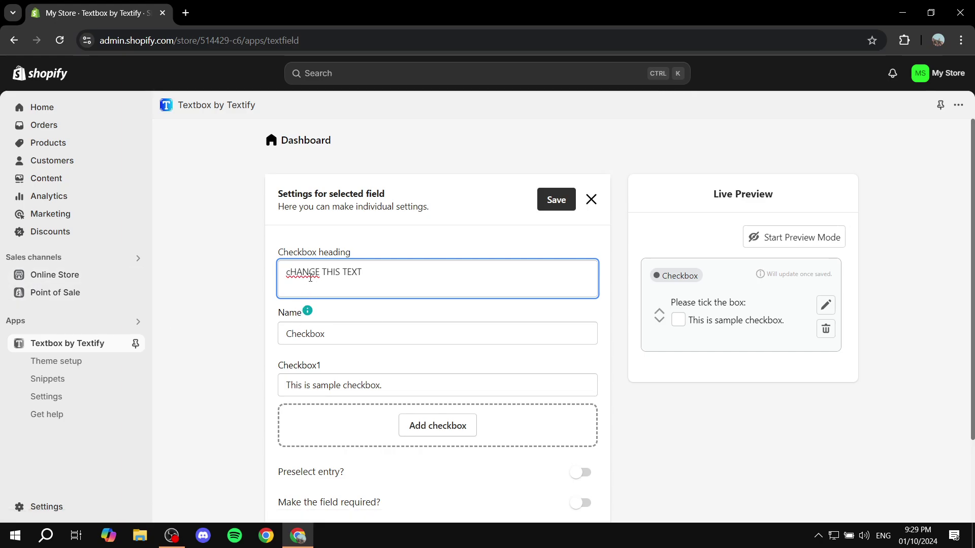
{"action": "key", "text": "Home"}
{"action": "key", "text": "Delete"}
{"action": "type", "text": "C"}
{"action": "left_click", "coordinate": [261, 282]}
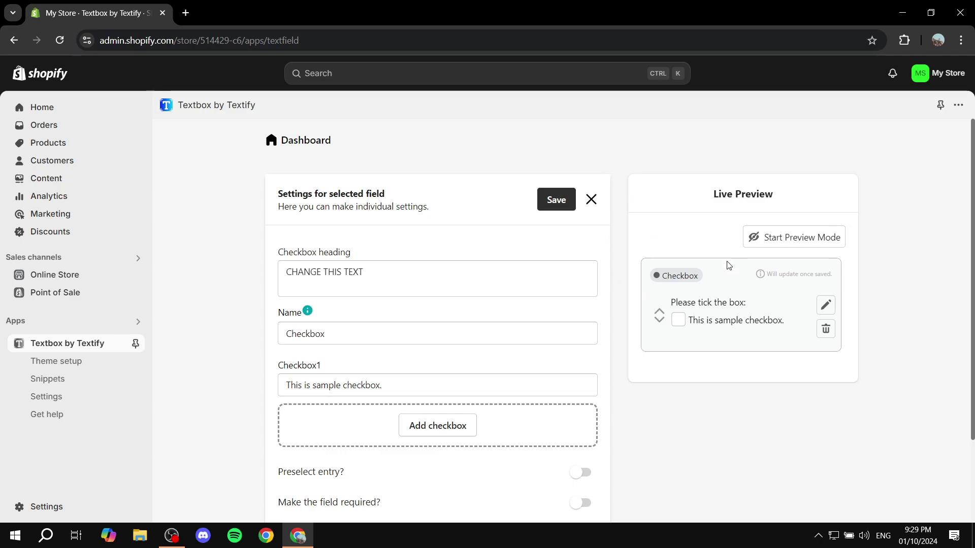
Rename the checkbox field to 'Test' and set the first option to 'Check this box'.
{"action": "double_click", "coordinate": [372, 341]}
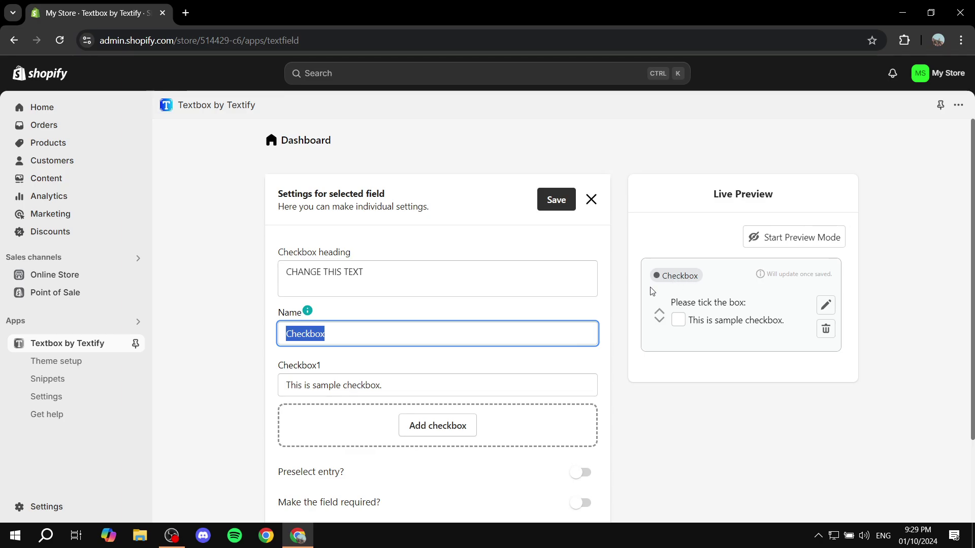
{"action": "type", "text": "Test"}
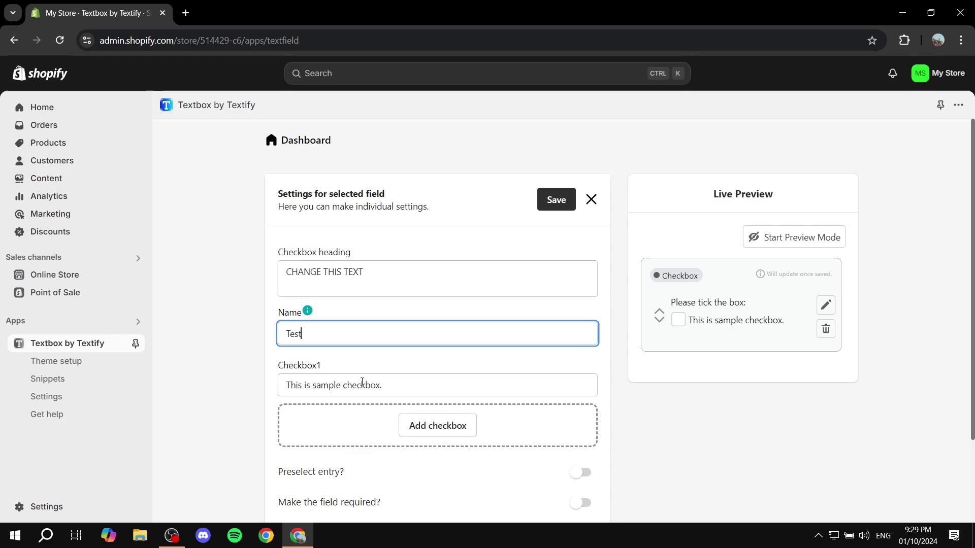
{"action": "scroll", "coordinate": [355, 356], "scroll_direction": "down", "scroll_amount": 1}
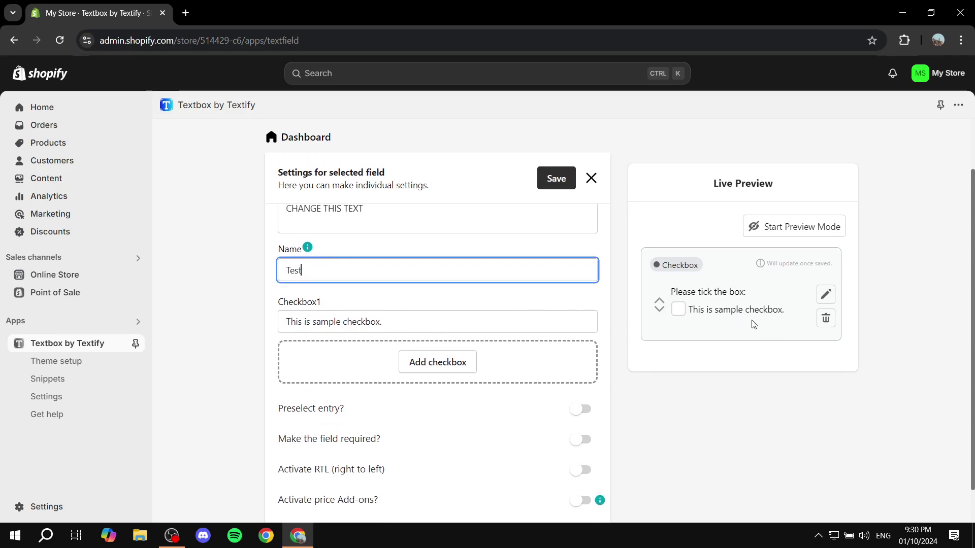
{"action": "key", "text": "Tab"}
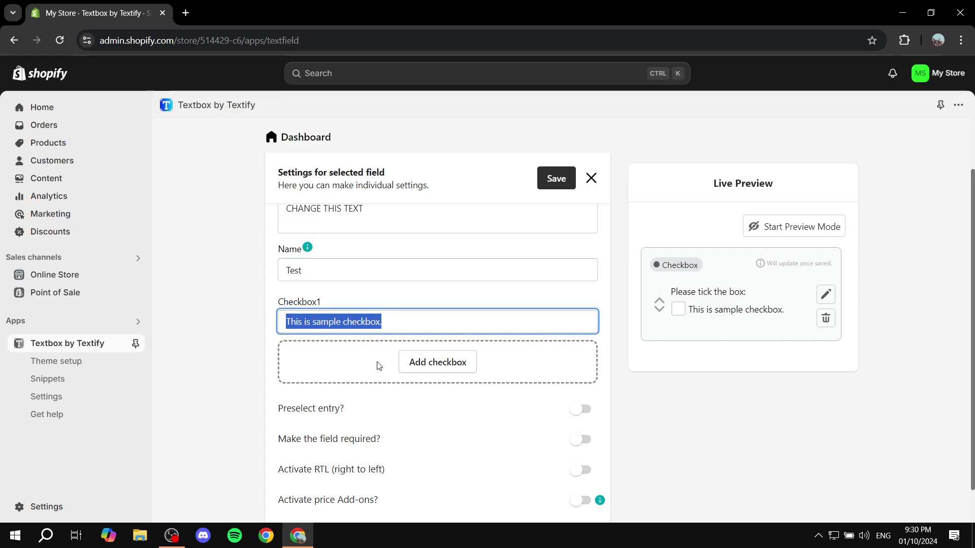
{"action": "type", "text": "Check this box"}
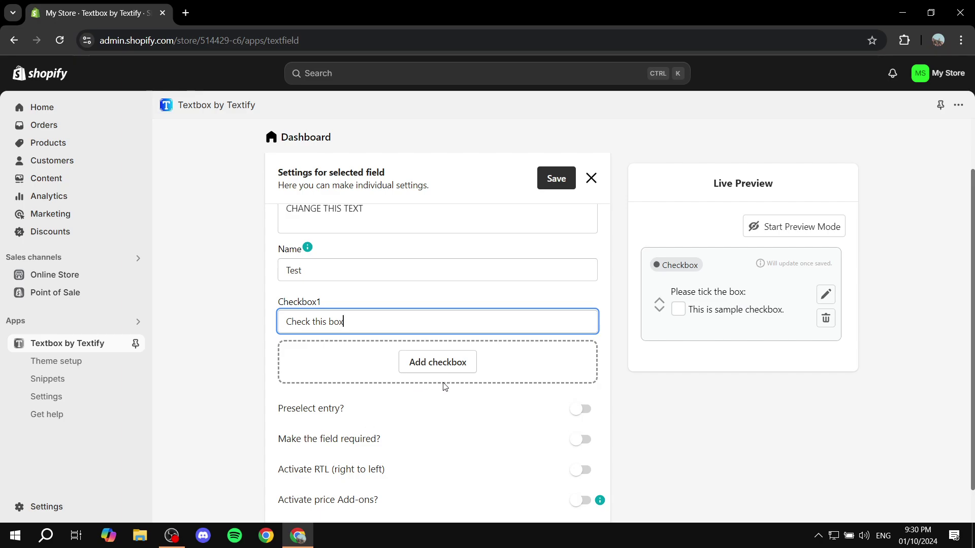
Add a second option 'Don't Check this one' and make the checkbox field required.
{"action": "left_click", "coordinate": [440, 368]}
{"action": "left_click", "coordinate": [401, 373]}
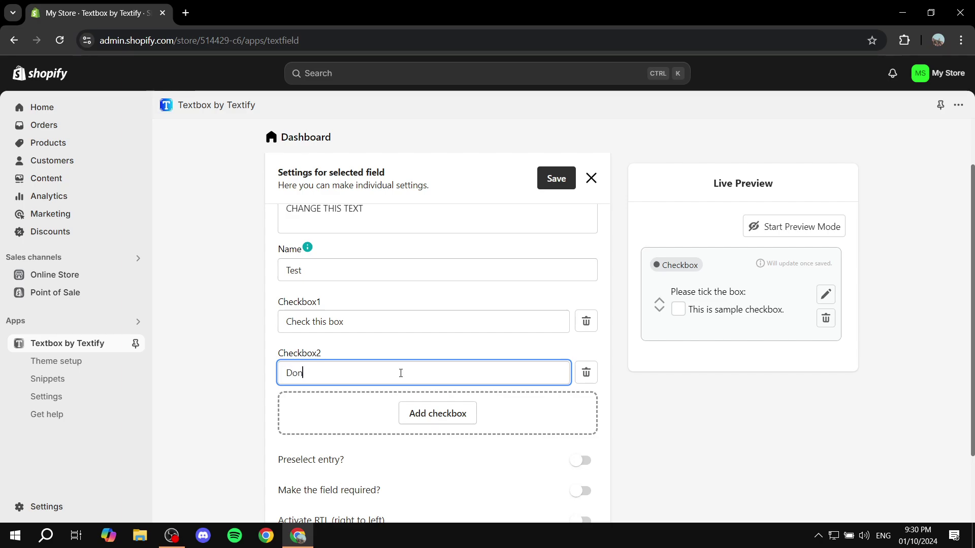
{"action": "type", "text": "Don't Check this one"}
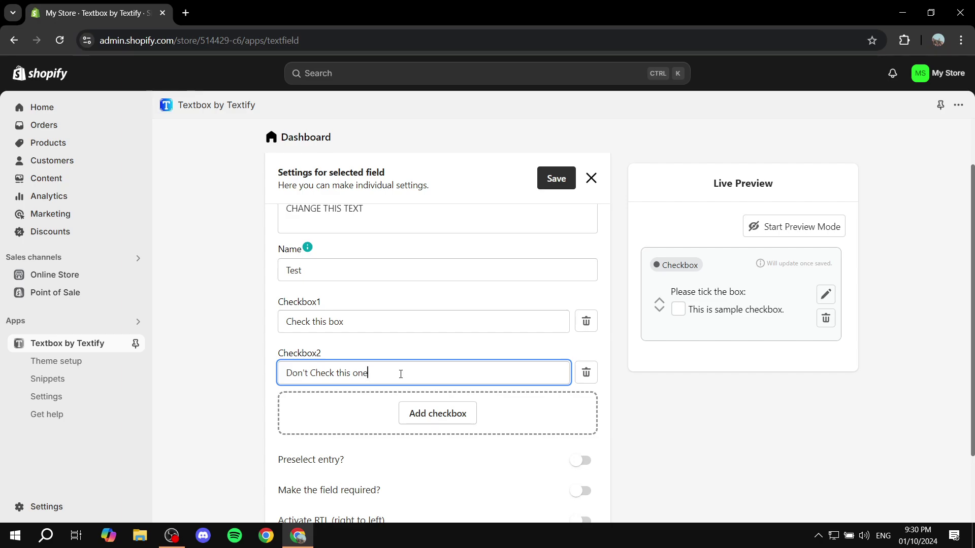
{"action": "scroll", "coordinate": [400, 374], "scroll_direction": "down", "scroll_amount": 2}
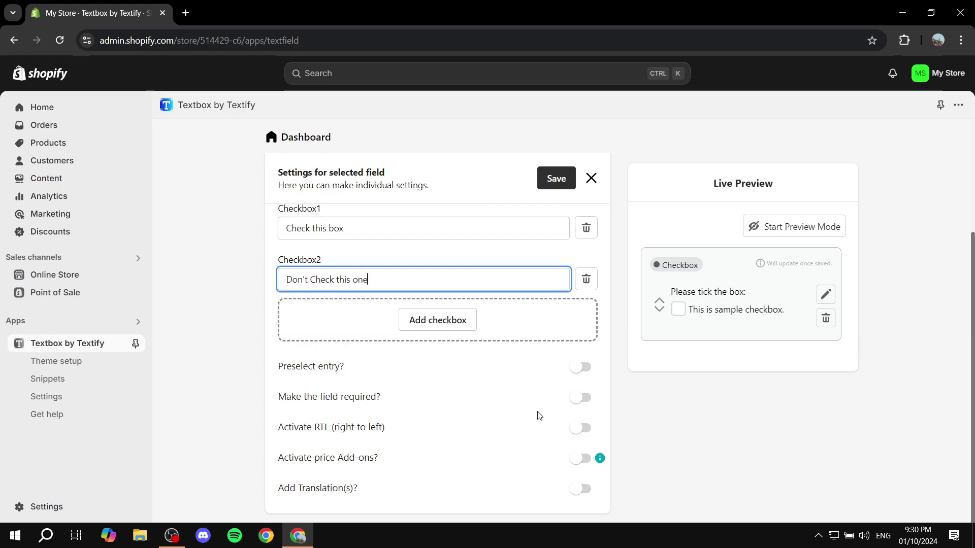
{"action": "left_click", "coordinate": [579, 398]}
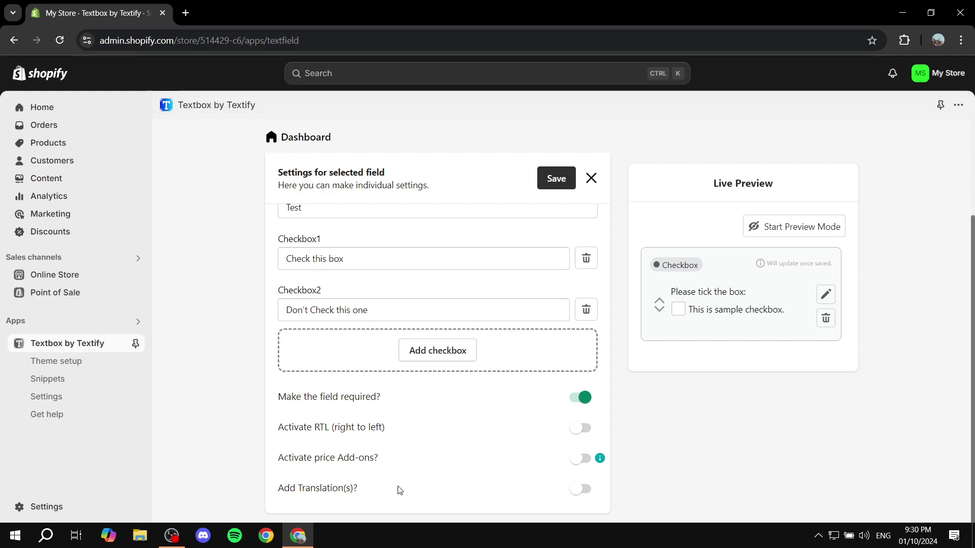
{"action": "scroll", "coordinate": [596, 443], "scroll_direction": "up", "scroll_amount": 3}
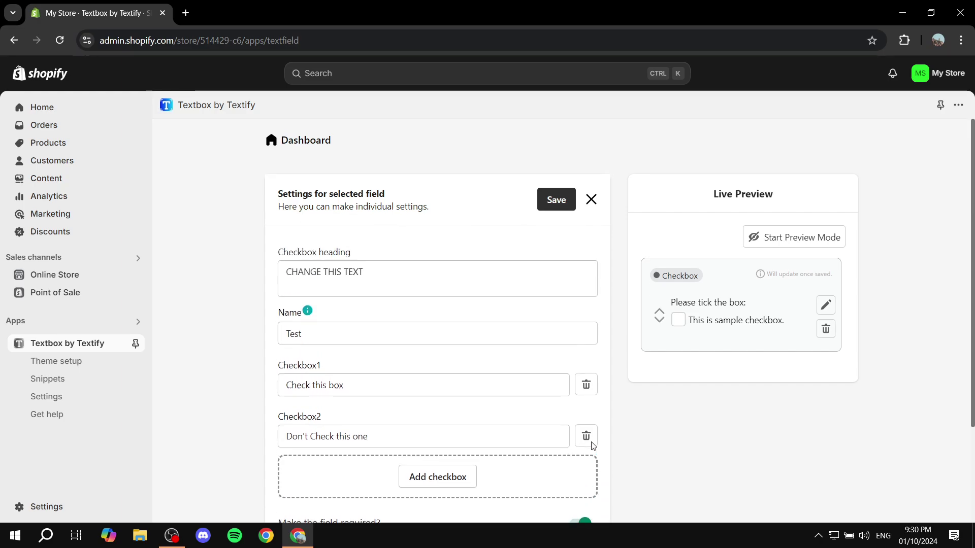
Save the checkbox settings and review Design and Targeting for all products, collections and variants.
{"action": "left_click", "coordinate": [556, 198]}
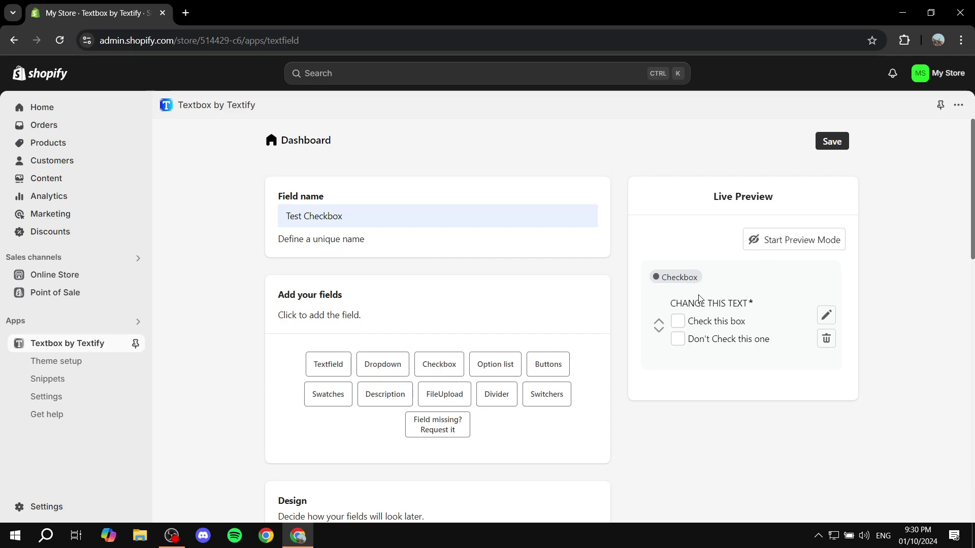
{"action": "scroll", "coordinate": [422, 311], "scroll_direction": "down", "scroll_amount": 5}
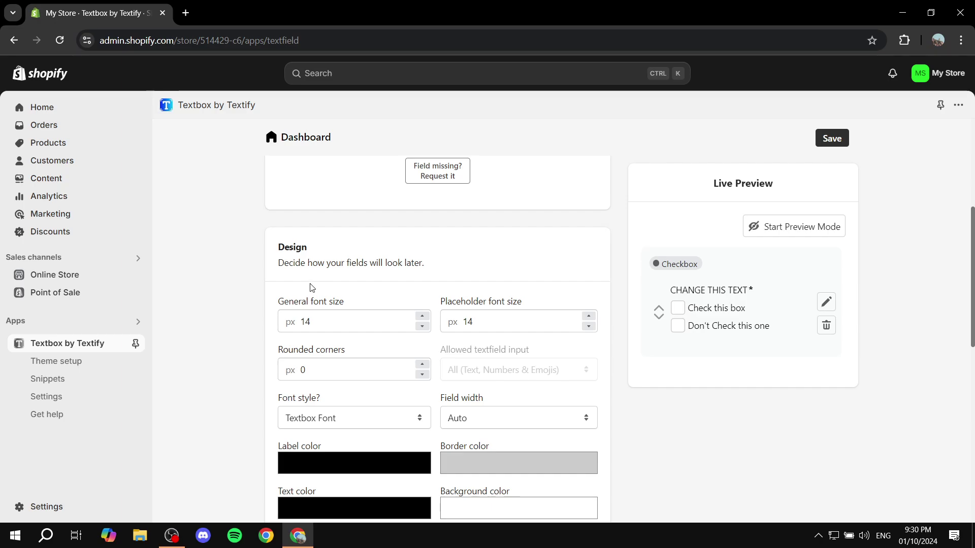
{"action": "scroll", "coordinate": [314, 298], "scroll_direction": "down", "scroll_amount": 10}
{"action": "scroll", "coordinate": [351, 304], "scroll_direction": "down", "scroll_amount": 1}
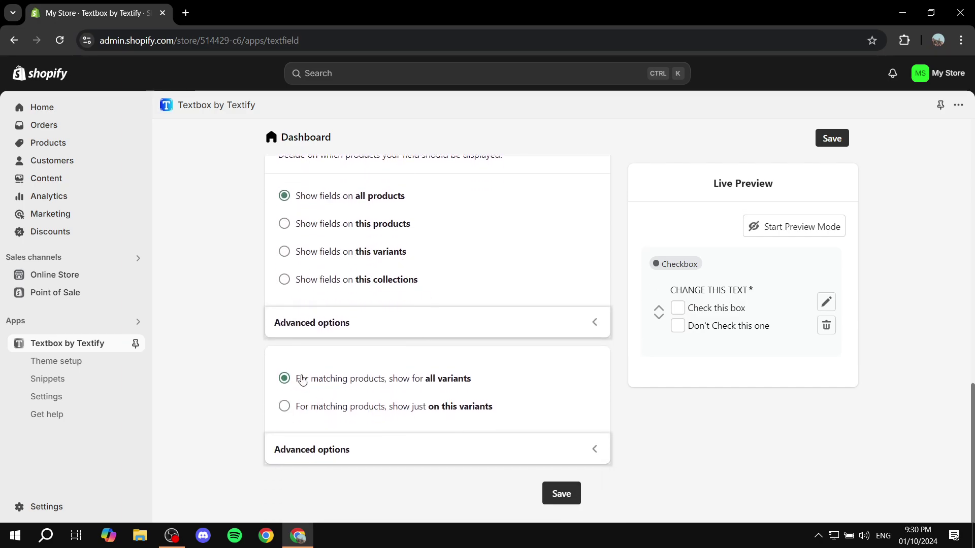
{"action": "scroll", "coordinate": [381, 307], "scroll_direction": "up", "scroll_amount": 3}
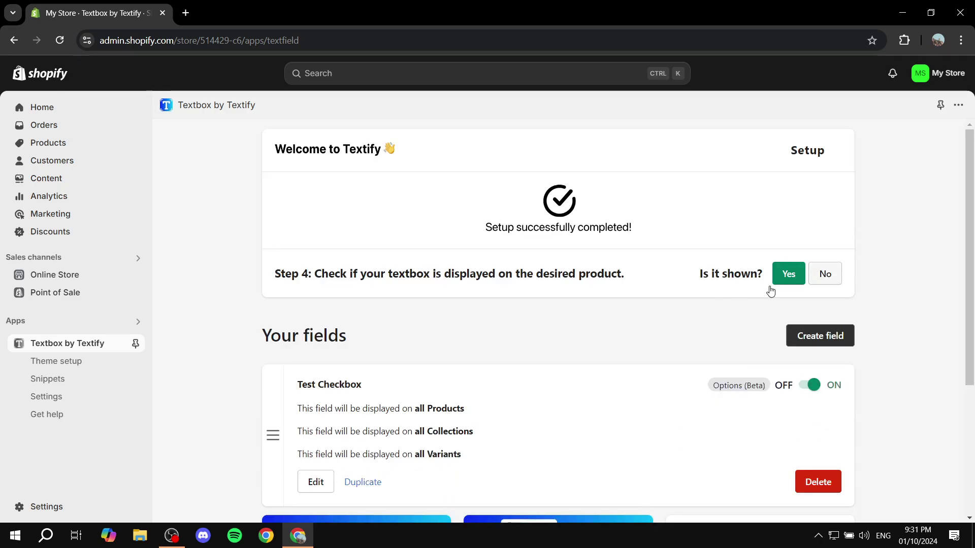
Open the Red product page from the storefront's Featured products section.
{"action": "left_click", "coordinate": [68, 279]}
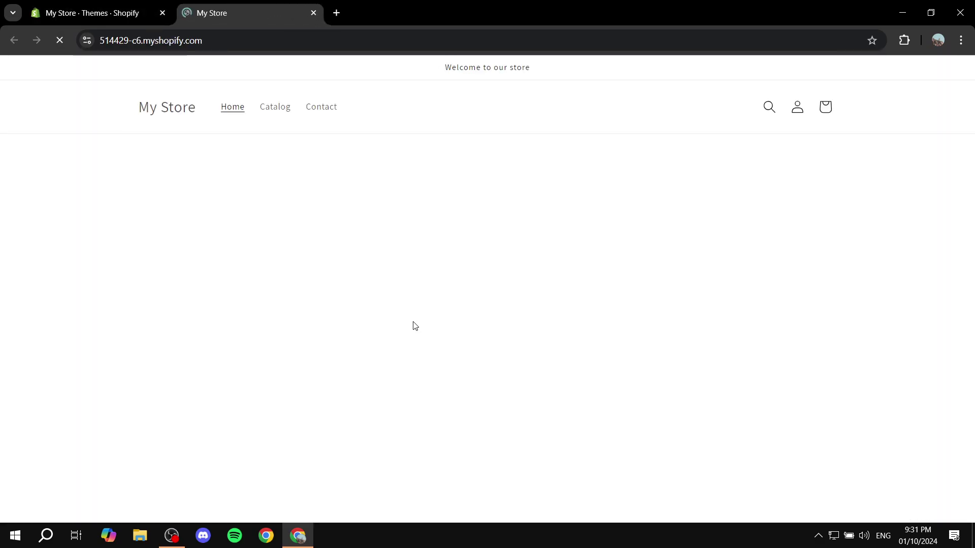
{"action": "scroll", "coordinate": [410, 324], "scroll_direction": "down", "scroll_amount": 7}
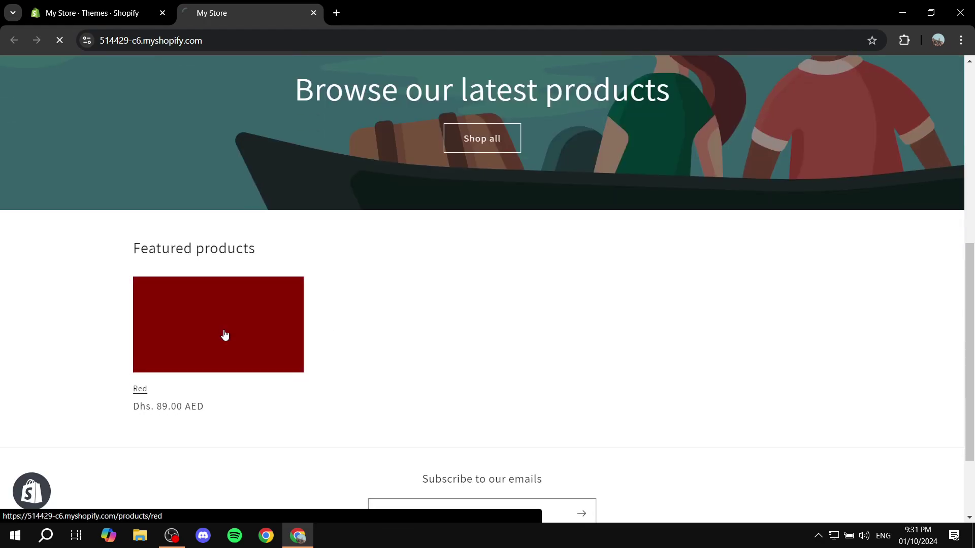
{"action": "left_click", "coordinate": [225, 335]}
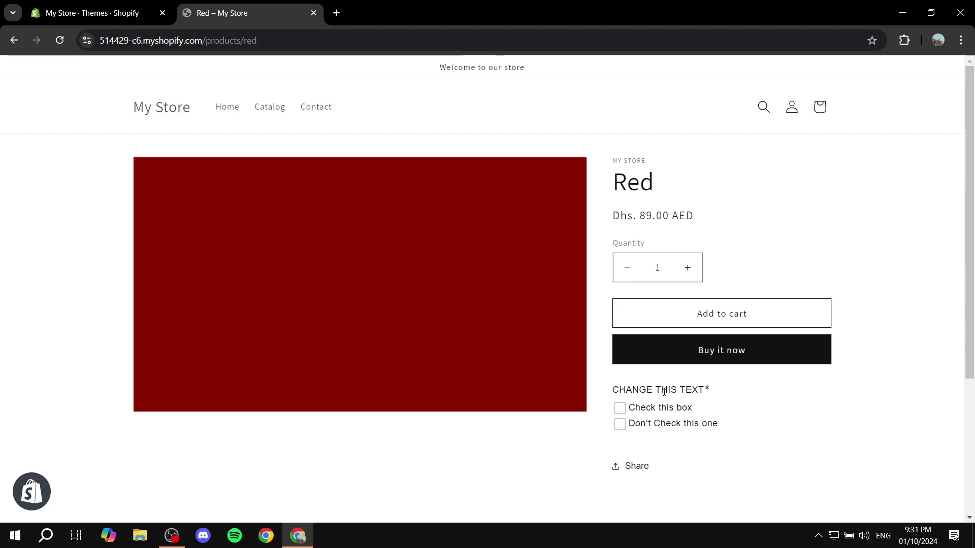
Tick and untick the 'Check this box' option to test the required checkbox group.
{"action": "left_click_drag", "start_coordinate": [706, 389], "coordinate": [607, 390]}
{"action": "left_click", "coordinate": [789, 387]}
{"action": "left_click", "coordinate": [622, 407]}
{"action": "left_click", "coordinate": [620, 408]}
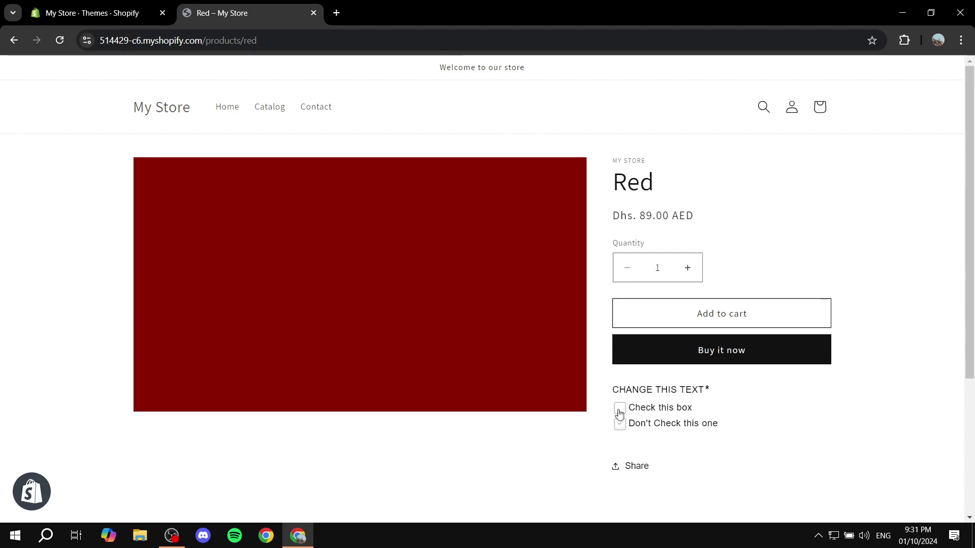